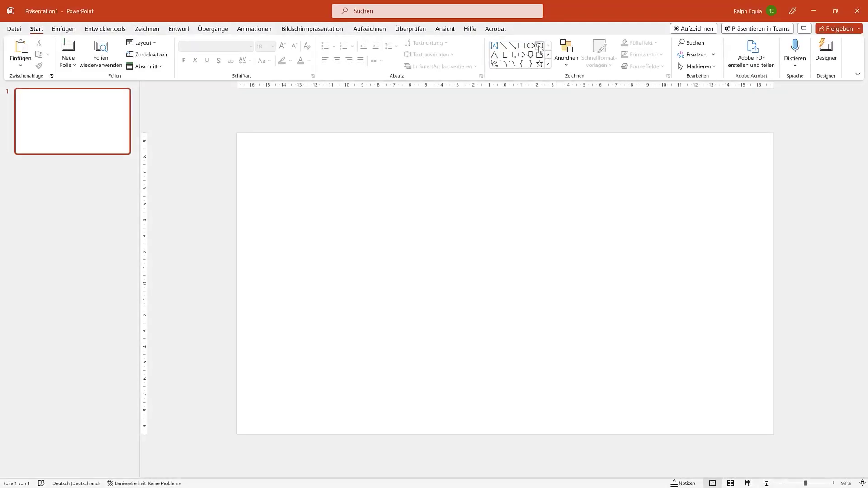
- Draw a tall teal rounded rectangle (9,63 × 6,58 cm) labelled 'Frage', vertically centred on the slide
click(540, 45)
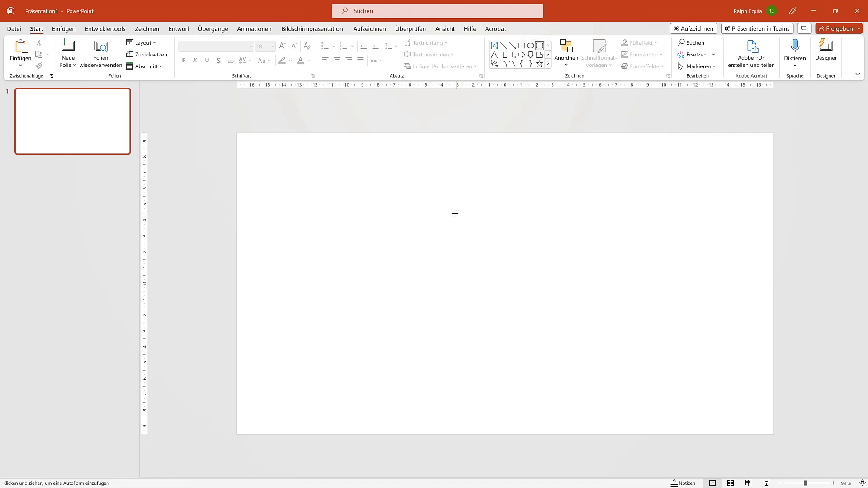
drag(455, 214, 559, 367)
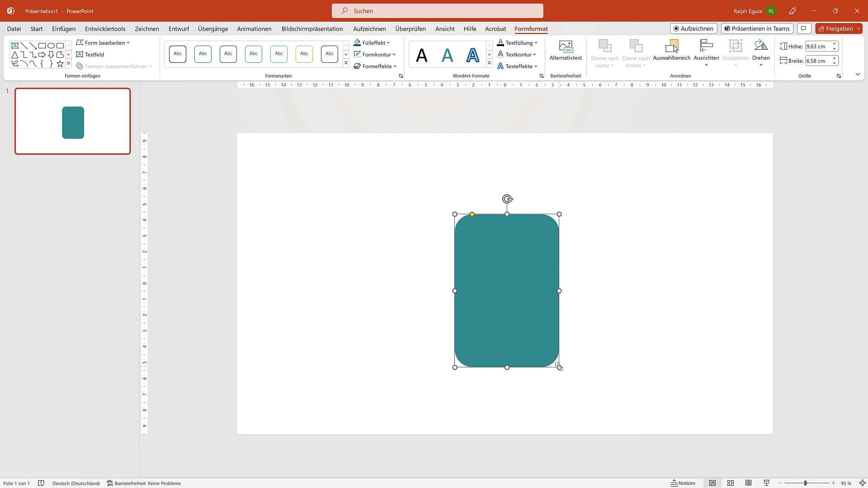
text(Frage)
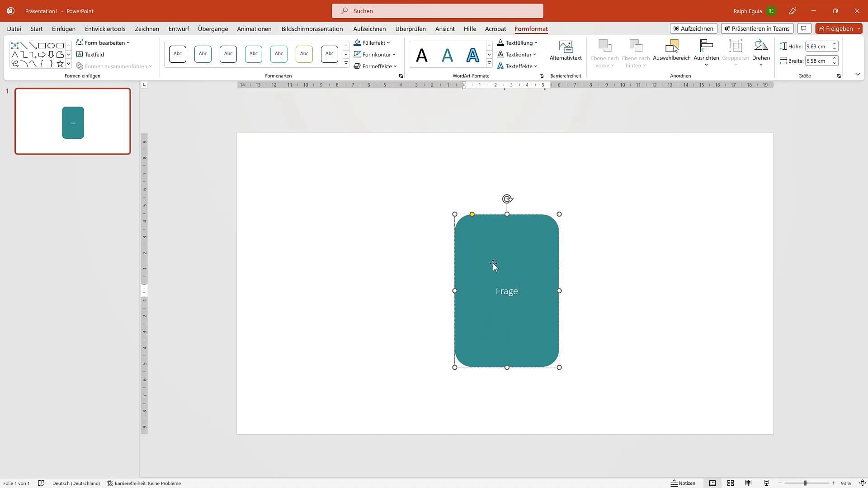
drag(493, 264, 493, 256)
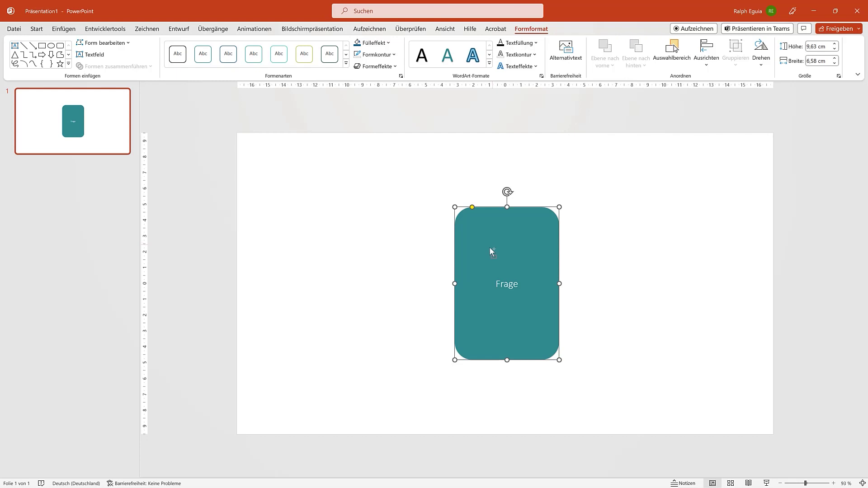
- Duplicate the Frage card to its right and change the copy's text to 'Antwort'
ctrl+drag(483, 256, 619, 273)
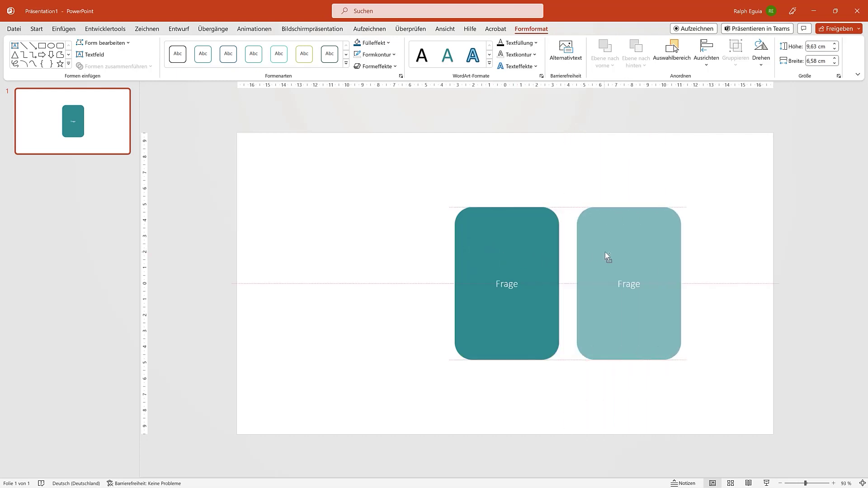
double_click(629, 284)
key(BackSpace)
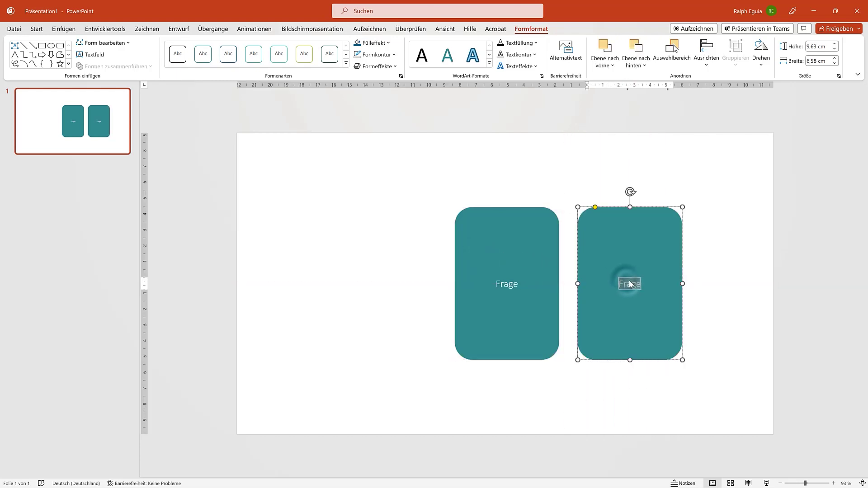
text(Antwort)
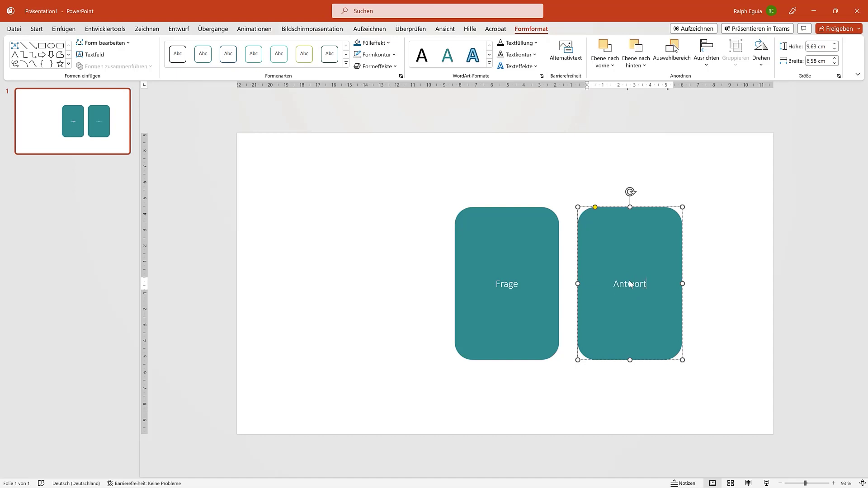
key(Escape)
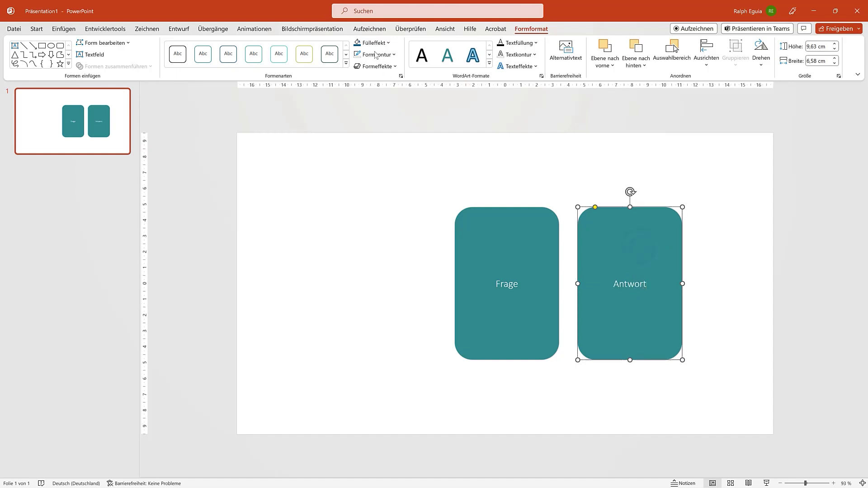
- Give the Antwort card a dark blue style, send it to the back, and align it beside Frage
click(358, 44)
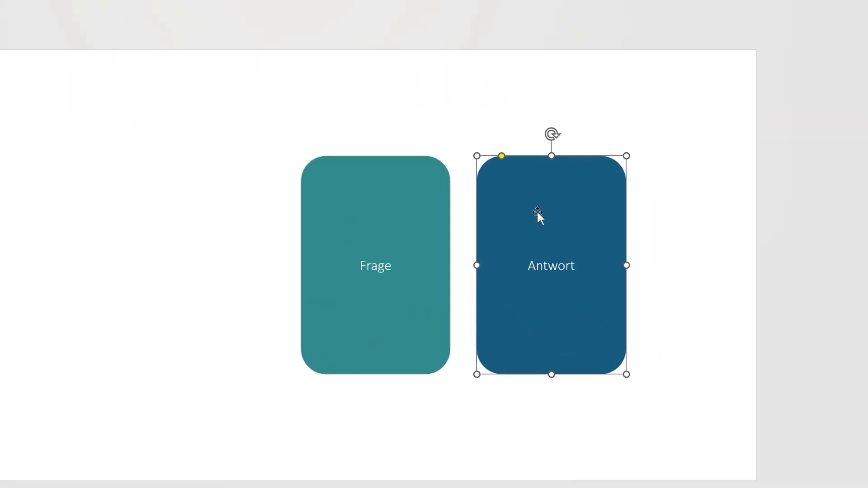
right_click(464, 172)
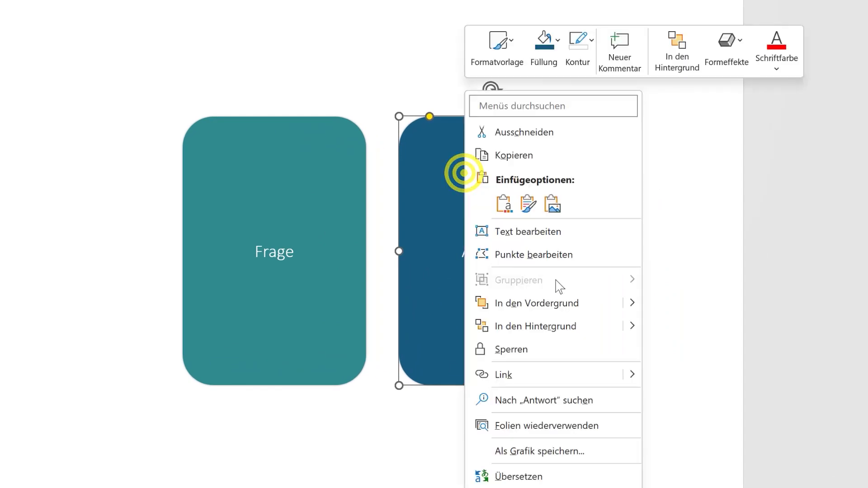
click(567, 333)
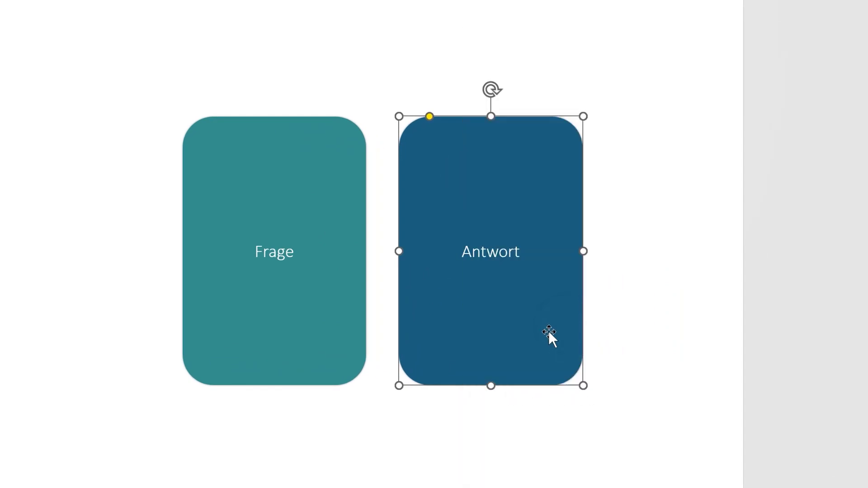
mouse_move(557, 337)
mouse_down()
mouse_move(421, 336)
mouse_move(550, 331)
mouse_up()
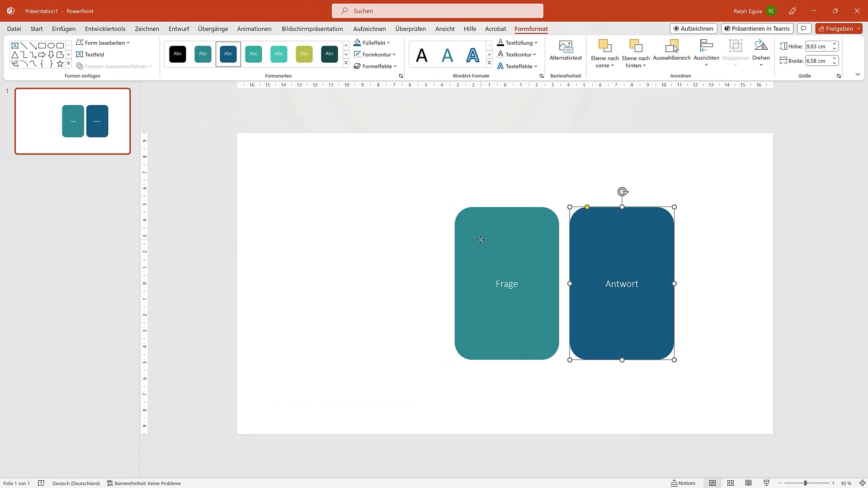
click(480, 239)
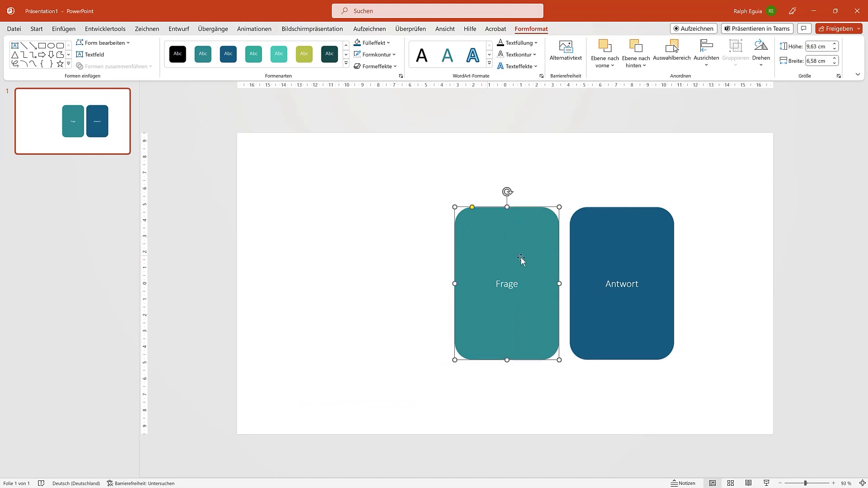
- Apply the Reduzieren exit effect to the Frage card, starting on click with 00,50 duration
click(613, 253)
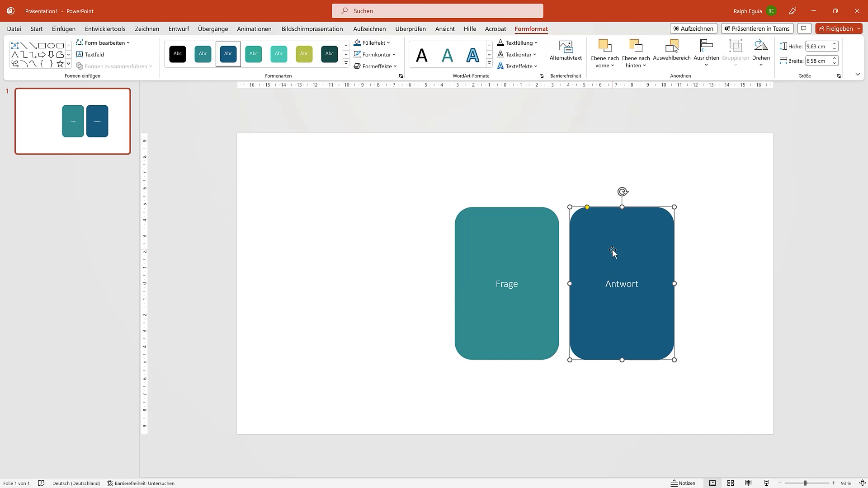
click(514, 242)
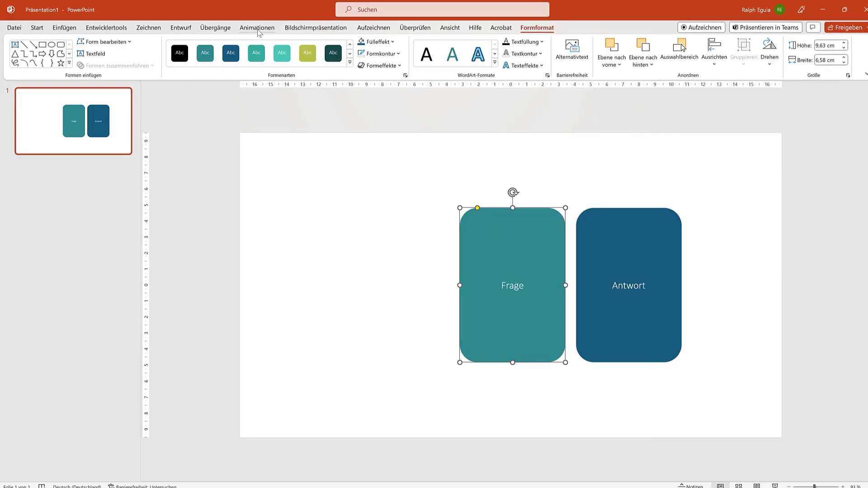
click(294, 16)
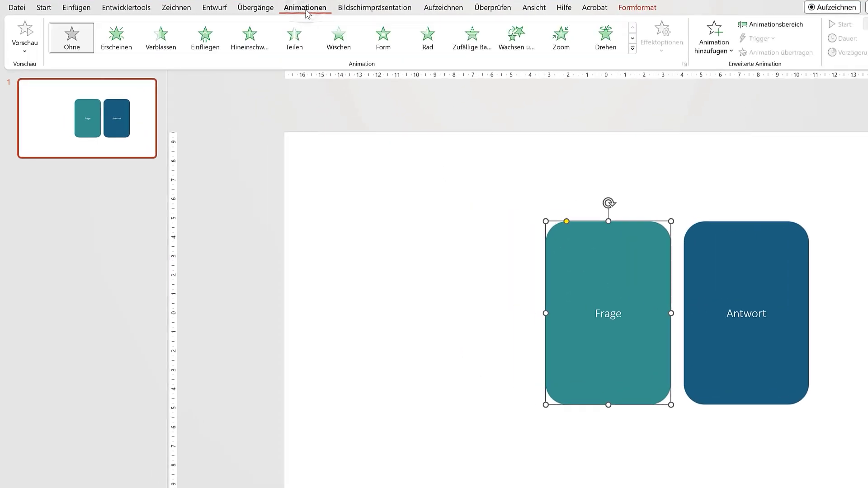
click(632, 49)
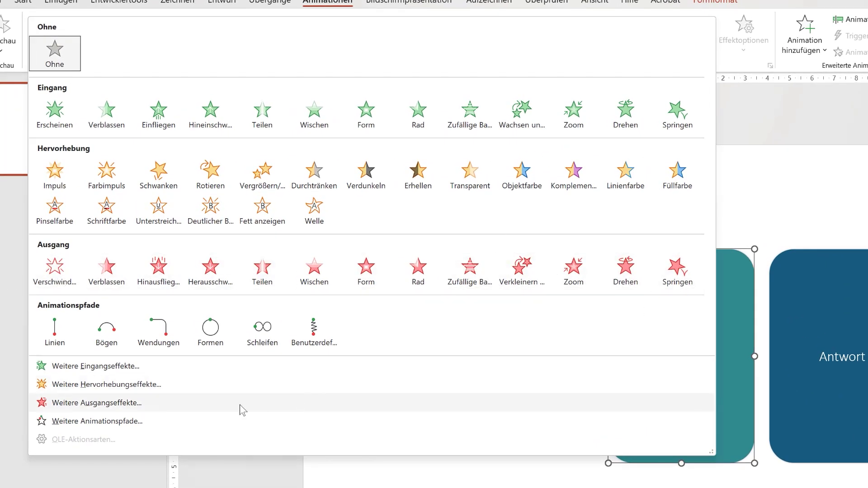
click(110, 403)
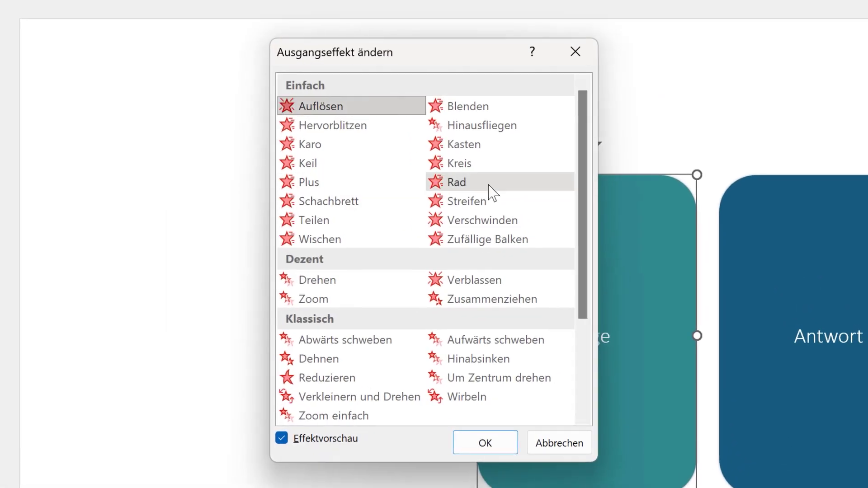
scroll(491, 199, down, 1)
scroll(481, 194, down, 1)
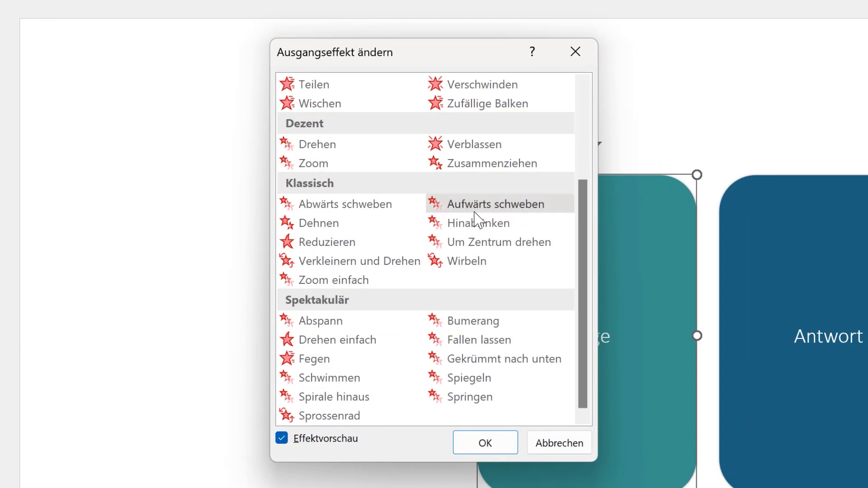
scroll(474, 219, up, 1)
scroll(432, 241, up, 1)
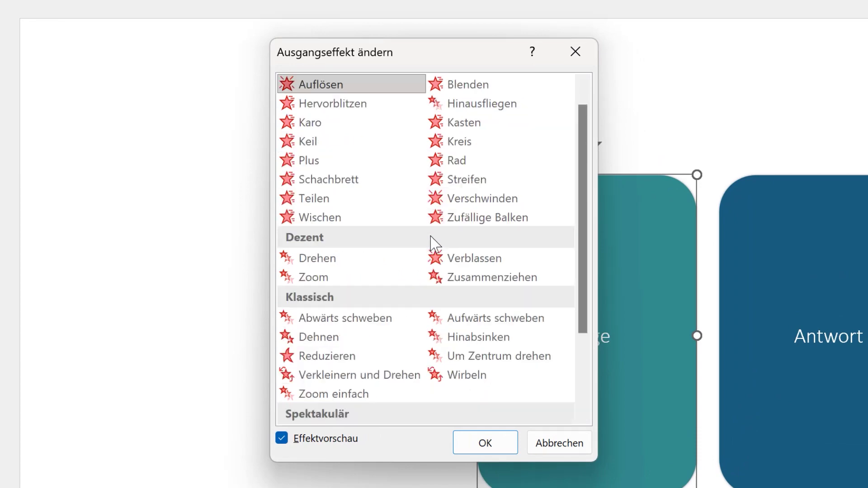
scroll(430, 241, up, 1)
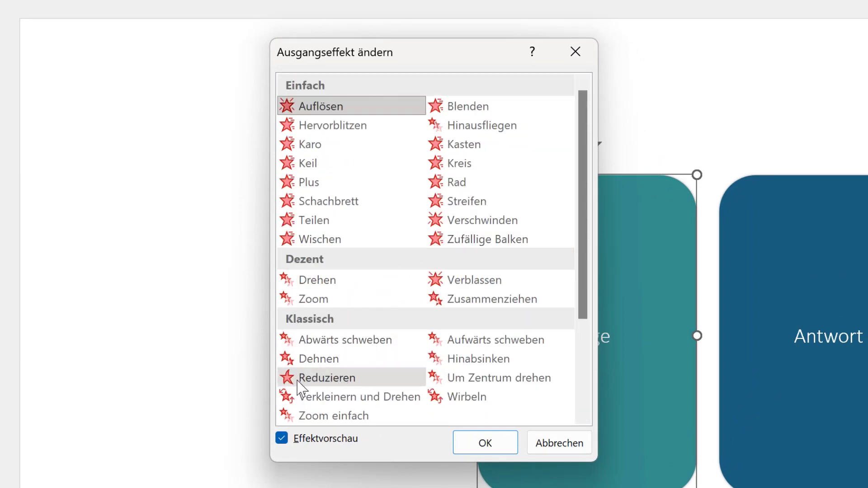
click(334, 381)
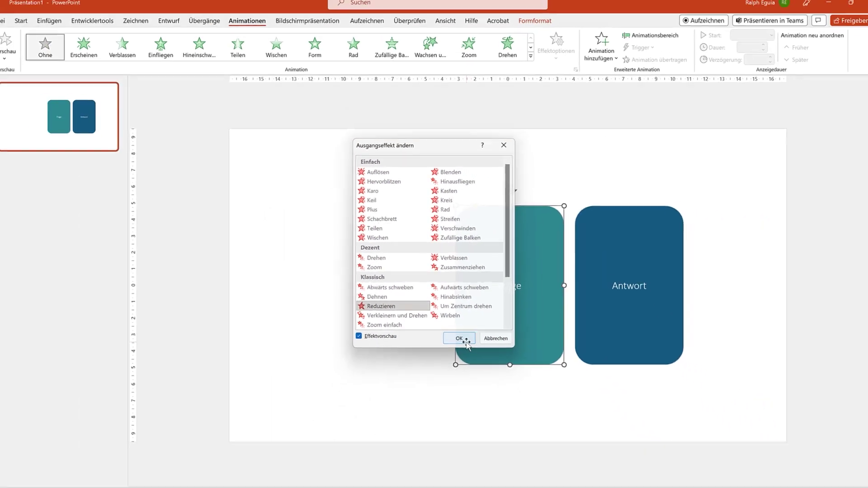
click(493, 424)
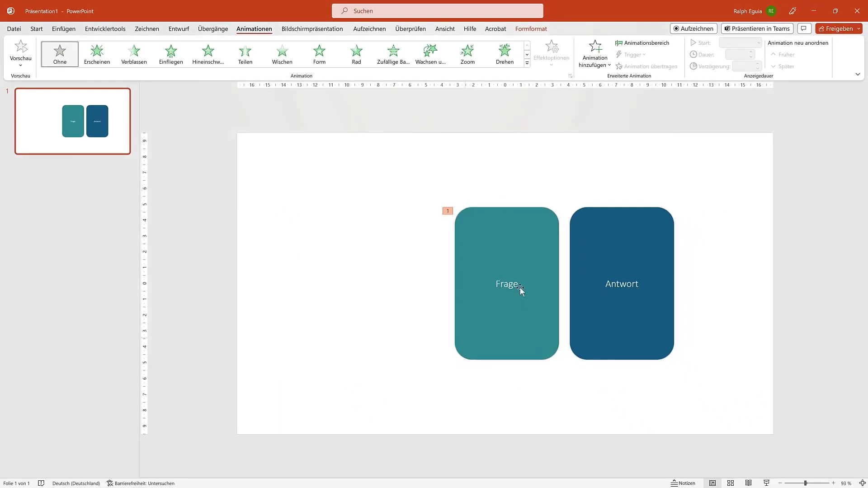
click(765, 482)
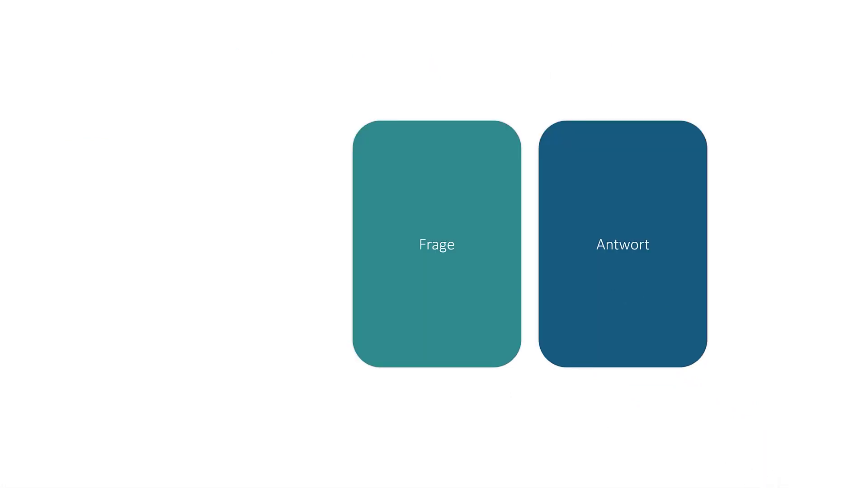
key(space)
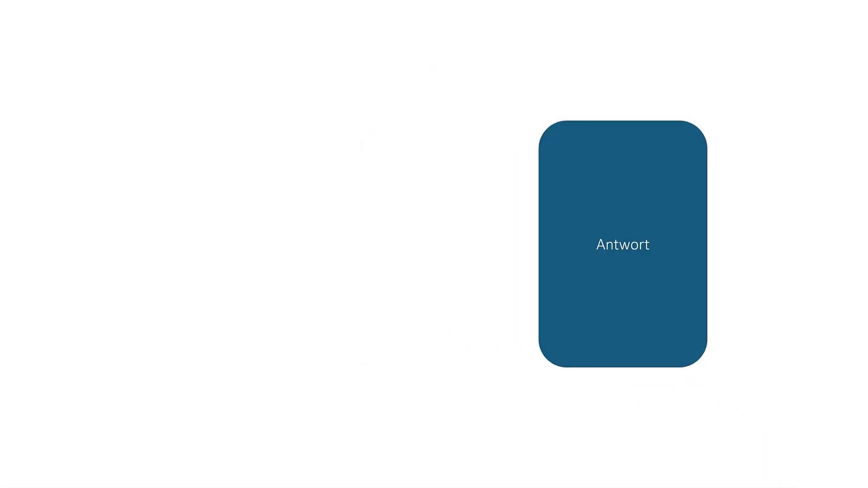
key(Escape)
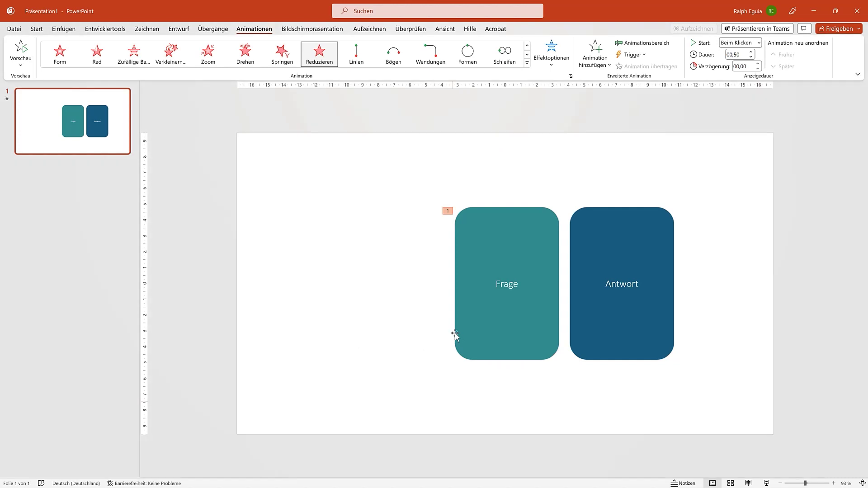
click(611, 224)
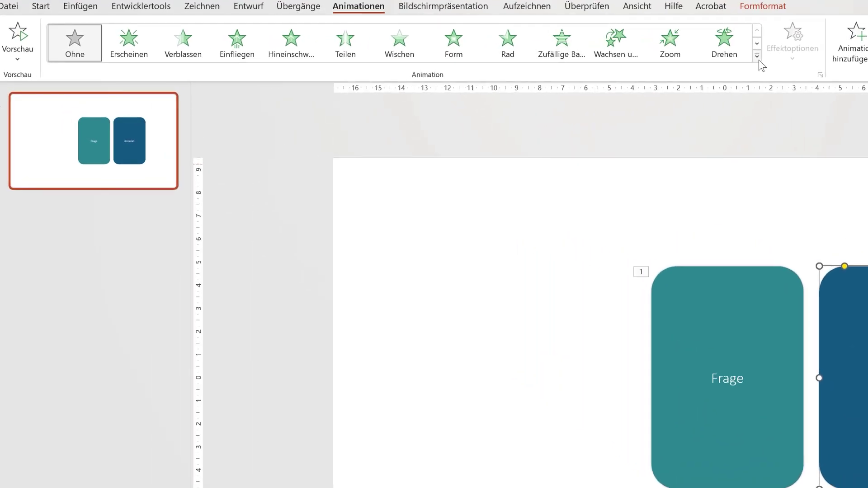
- Apply the Strecken entrance effect to the Antwort card as animation 2
click(758, 58)
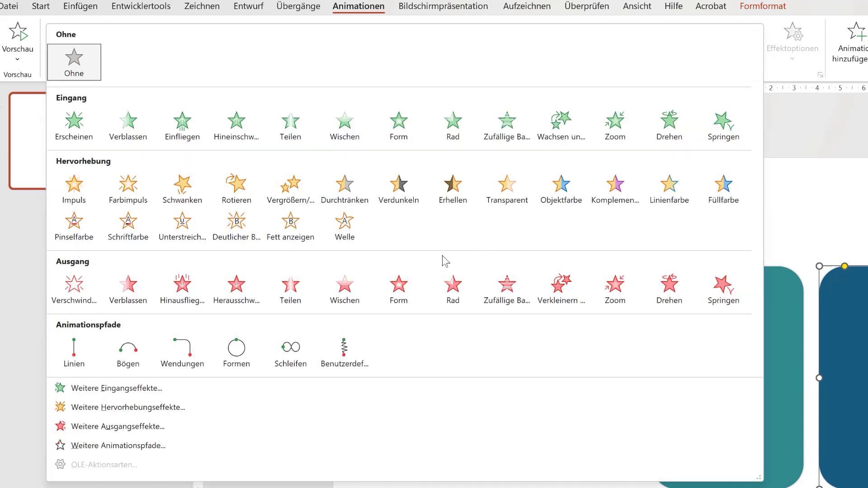
click(144, 397)
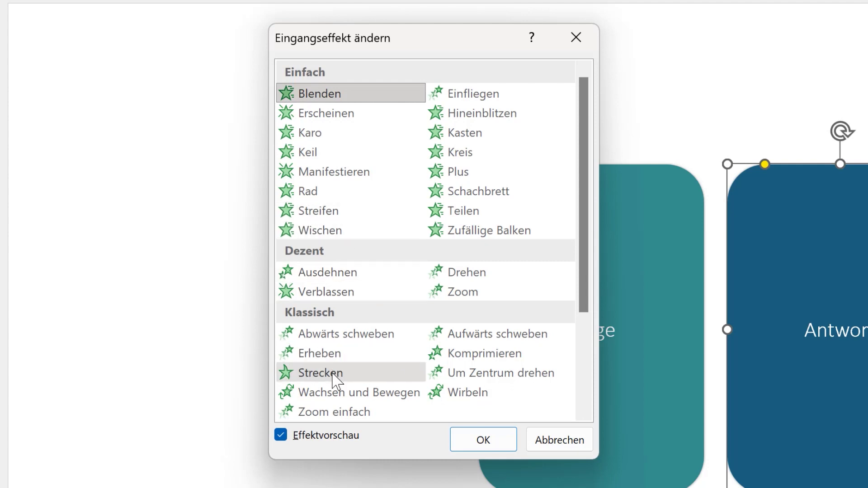
click(333, 373)
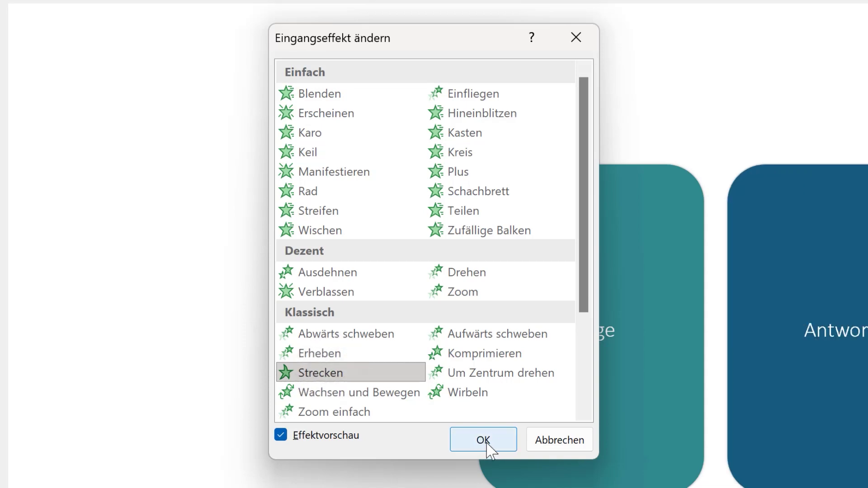
click(484, 440)
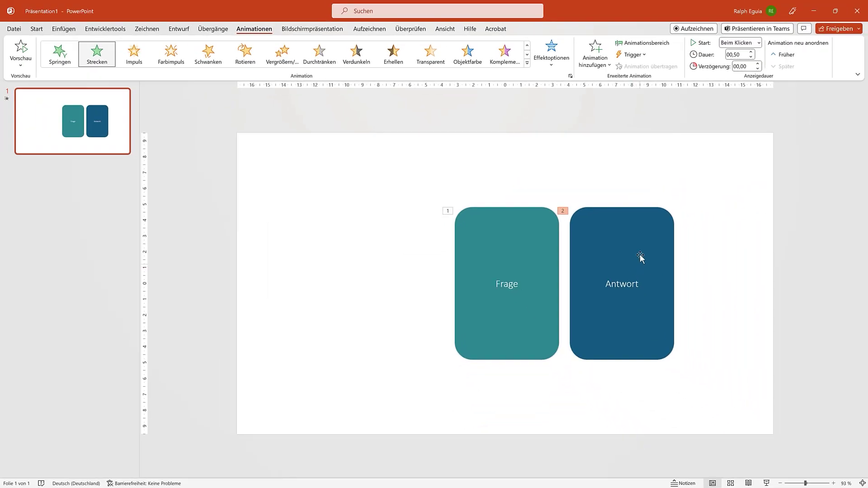
- Move Antwort onto the Frage card and set its Strecken entrance to Nach vorherigem beginnen
drag(639, 256, 544, 251)
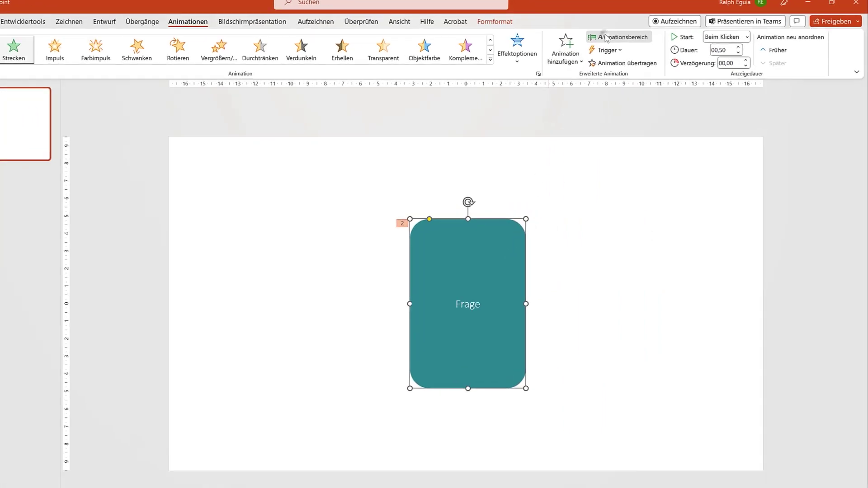
click(631, 43)
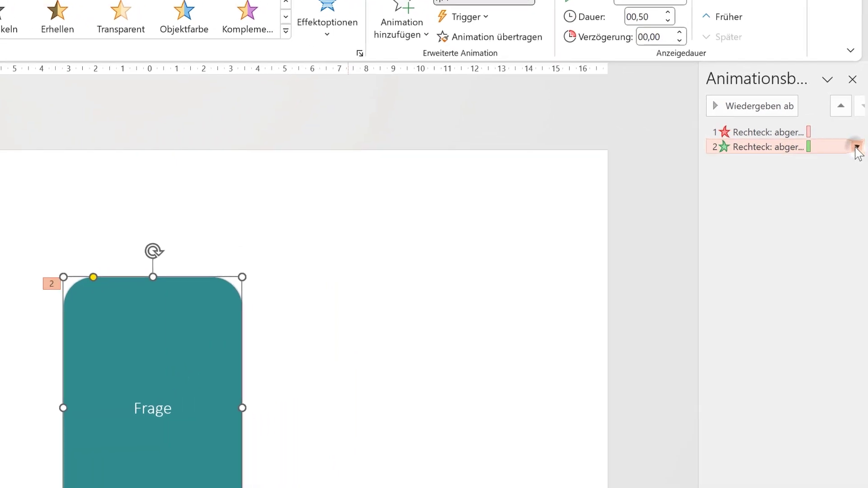
click(857, 152)
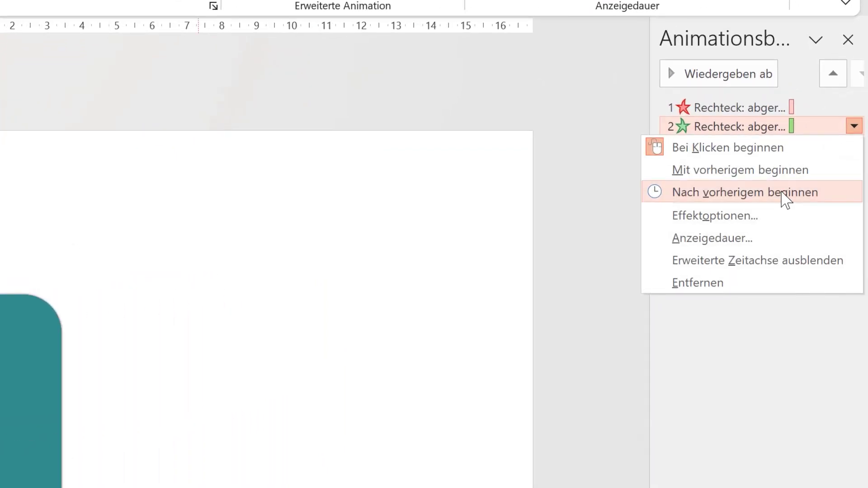
click(782, 193)
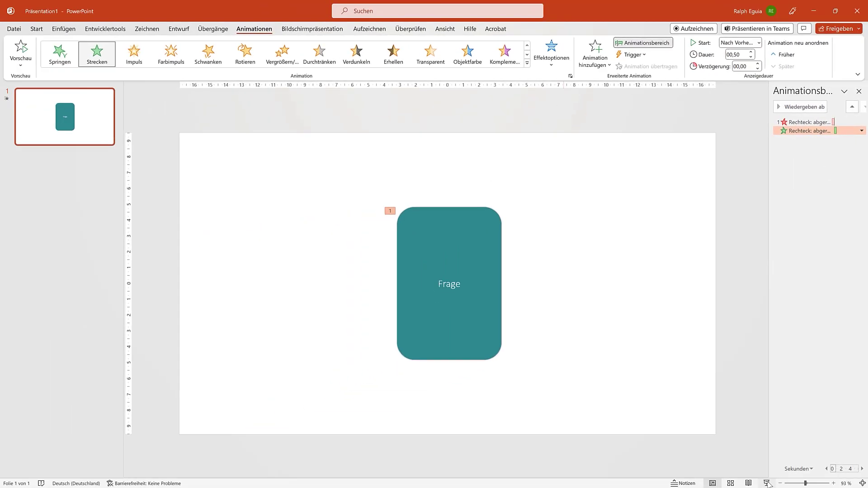
- Run the slide show and advance once so Frage shrinks away to reveal Antwort
click(766, 483)
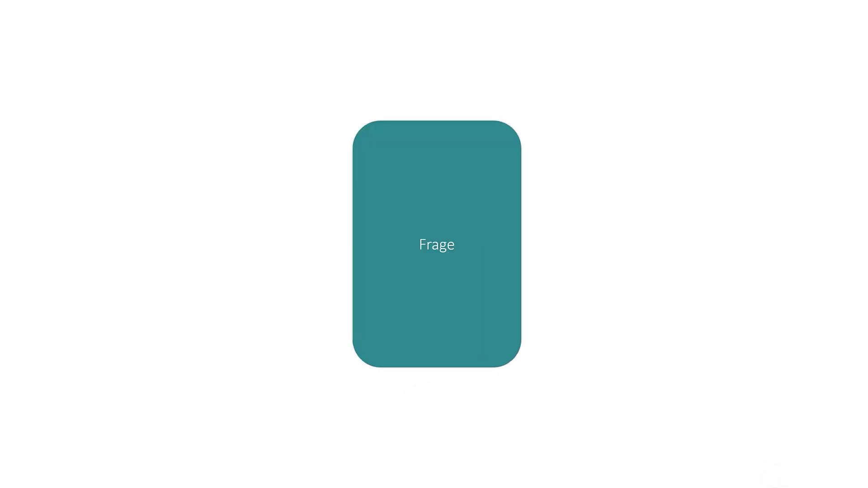
key(Right)
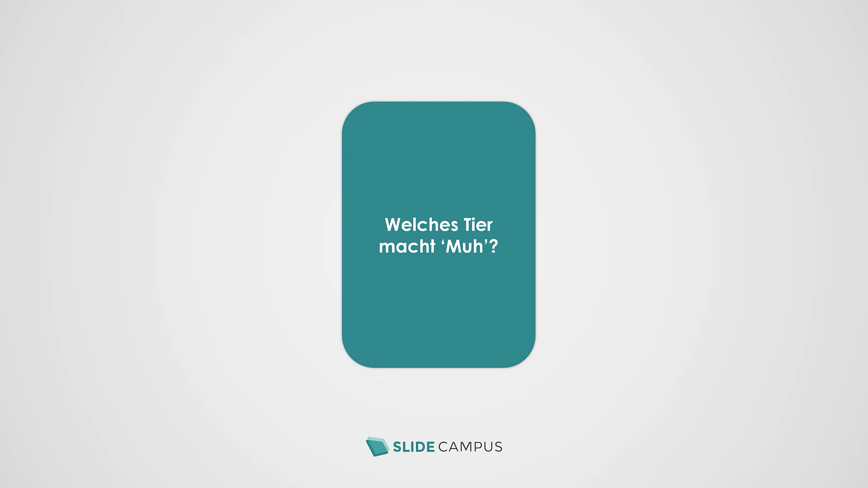
- Advance the slide show, flipping the cow card and the three quiz cards to 8, 190 Jahre and Kairo
key(Right)
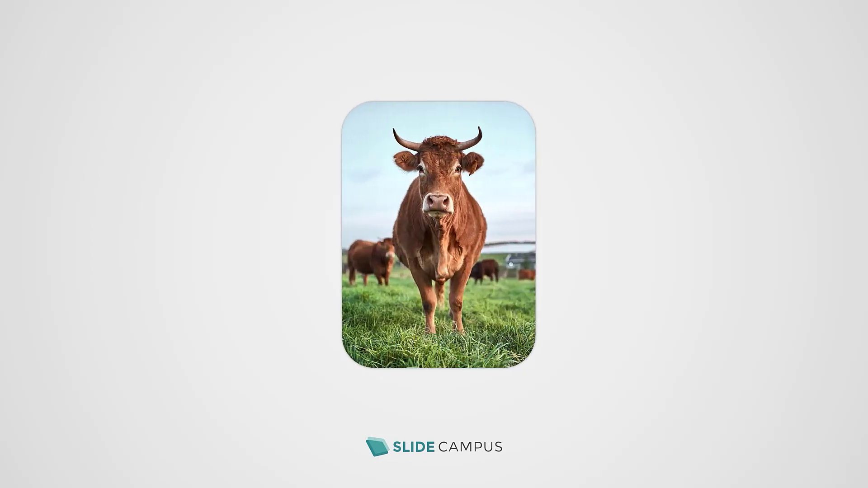
key(Right)
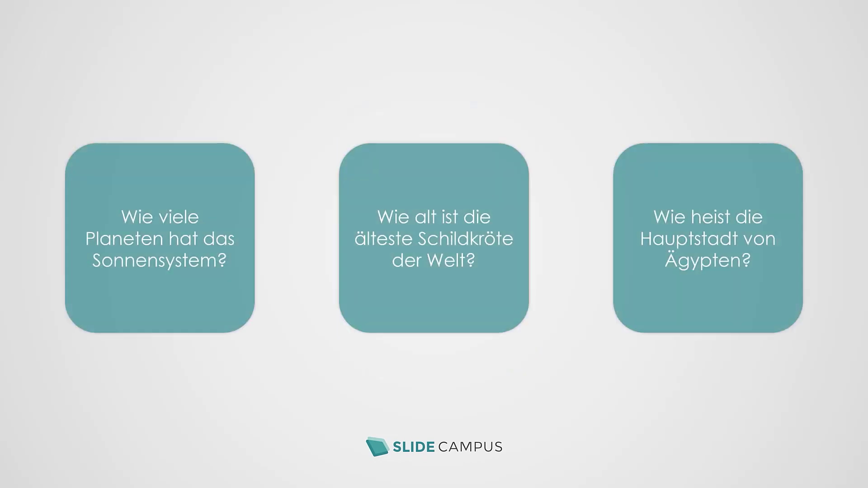
key(Right)
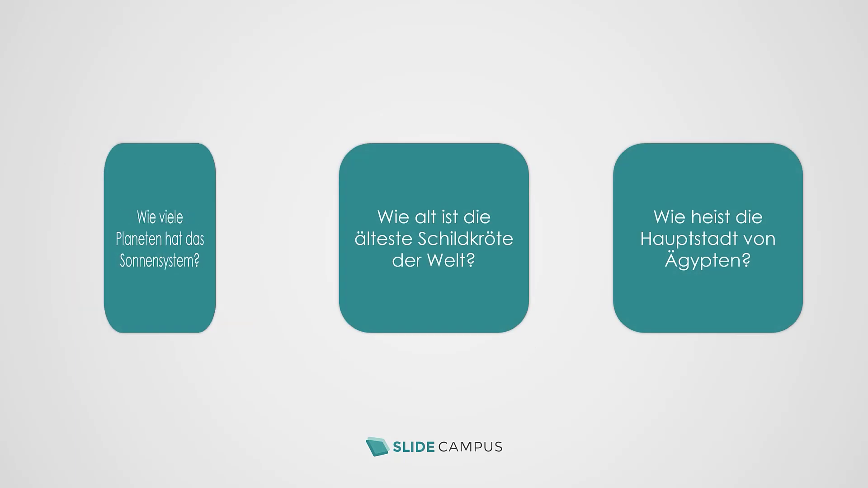
key(Right)
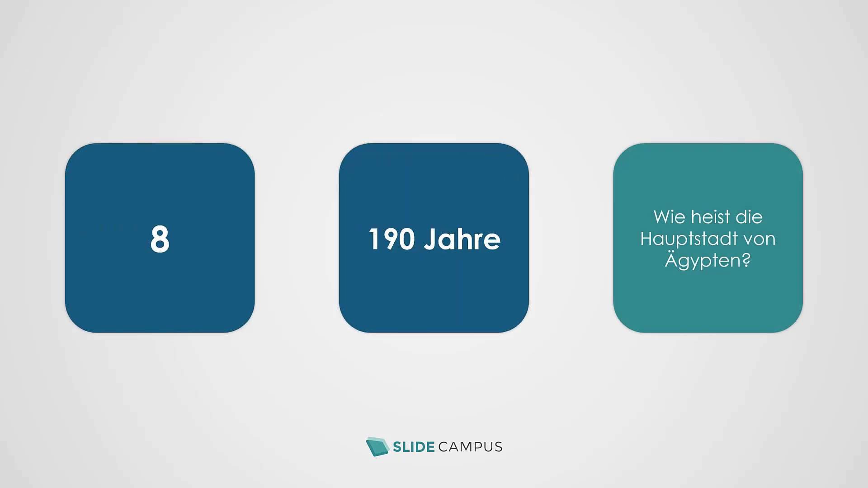
key(Right)
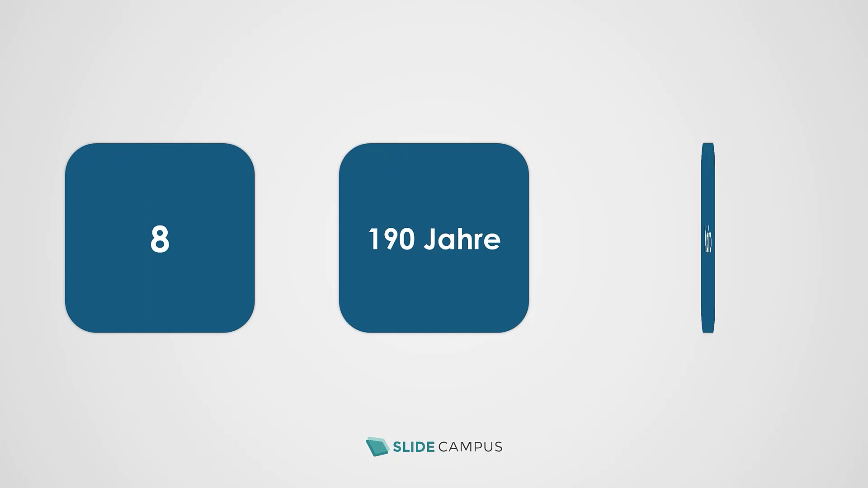